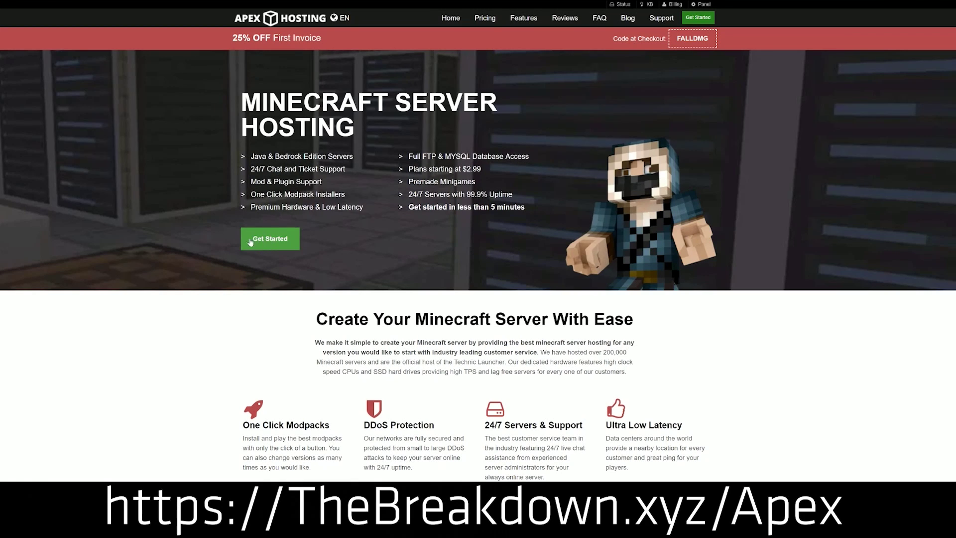
# Scroll Apex Hosting's features, highlighting the DDoS Protection, Automated Backups and Instant Setup text
pyautogui.scroll(-3, 373, 279)
pyautogui.scroll(-2, 371, 277)
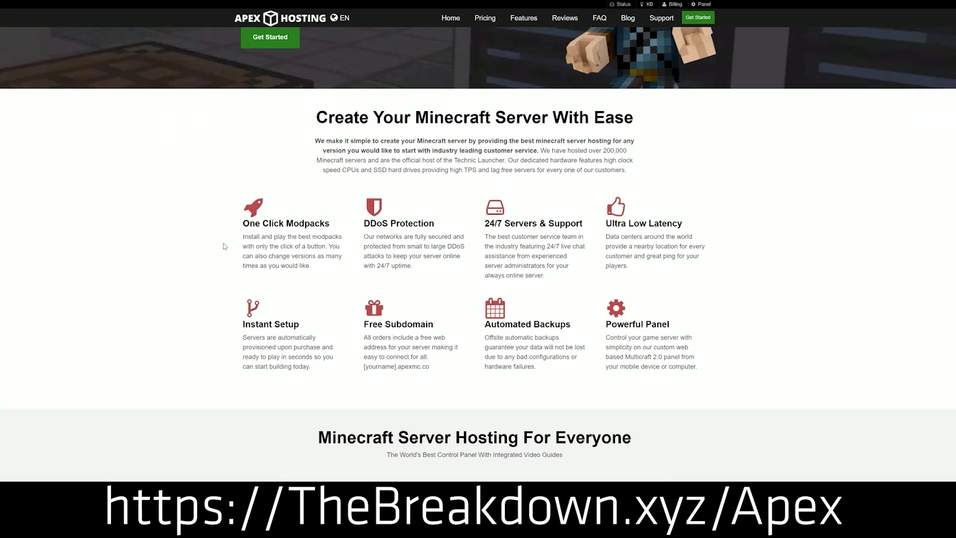
pyautogui.moveTo(242, 223); pyautogui.dragTo(585, 227)
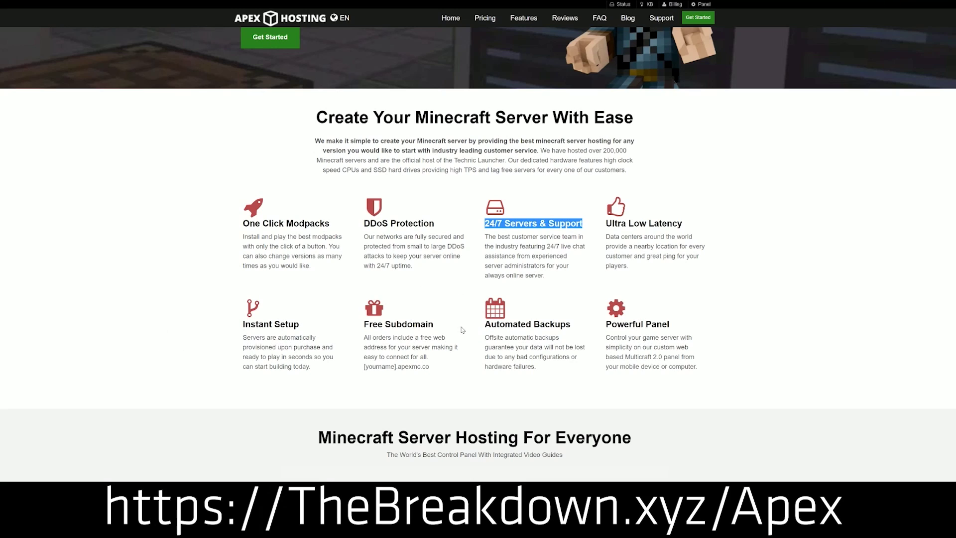
pyautogui.moveTo(483, 324); pyautogui.dragTo(587, 368)
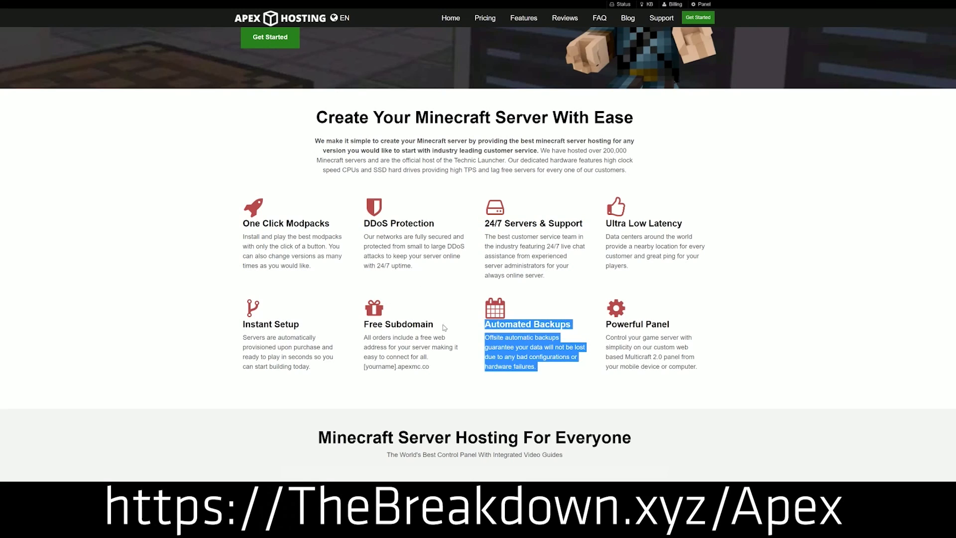
pyautogui.click(446, 328)
pyautogui.moveTo(310, 368); pyautogui.dragTo(242, 324)
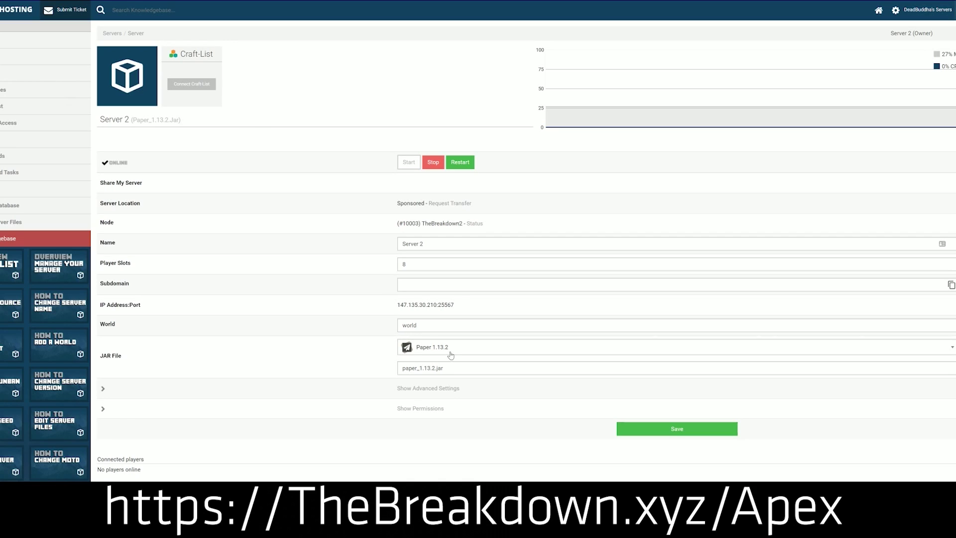
# Pick Minecraft 1.15 from the server JAR File version list
pyautogui.click(451, 352)
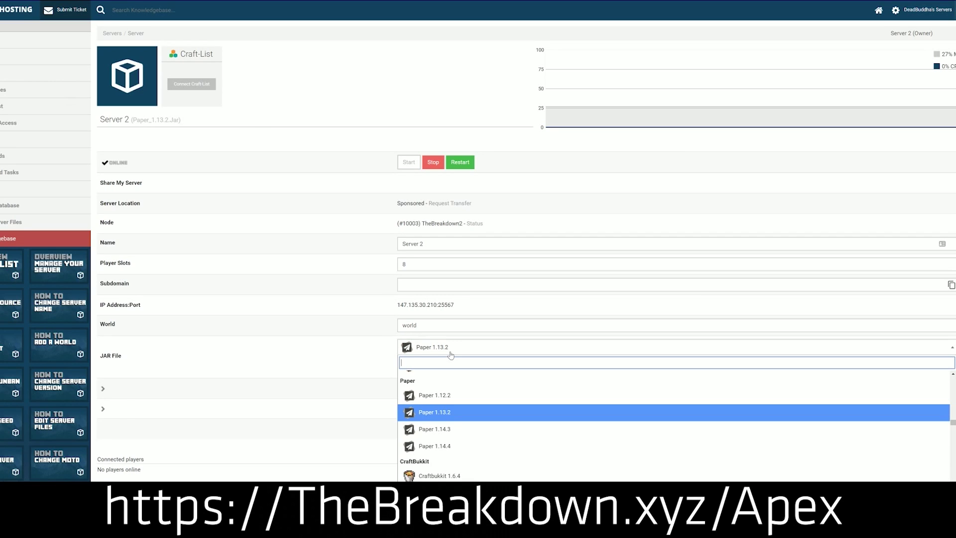
pyautogui.scroll(-3, 443, 419)
pyautogui.scroll(5, 445, 433)
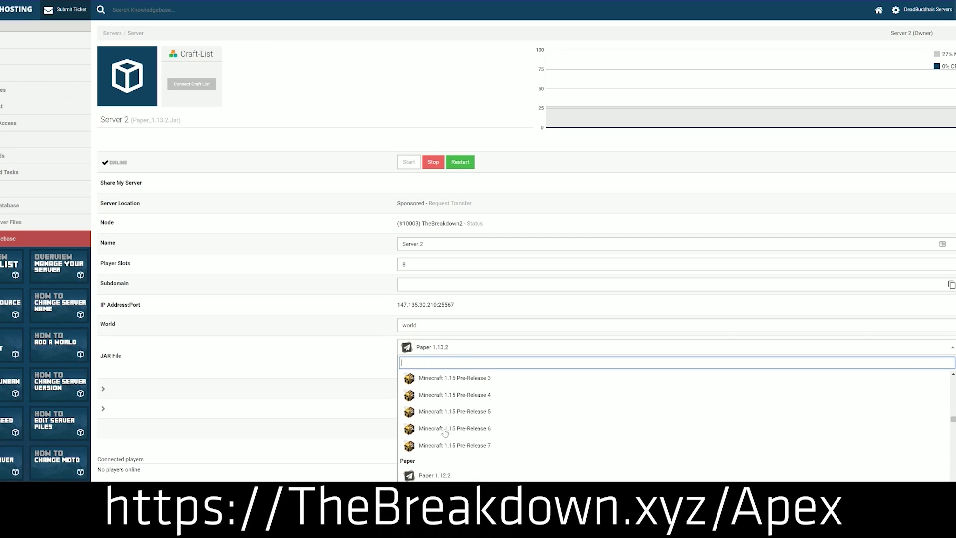
pyautogui.scroll(3, 445, 431)
pyautogui.scroll(-1, 446, 429)
pyautogui.scroll(3, 446, 428)
pyautogui.scroll(2, 443, 432)
pyautogui.scroll(-2, 445, 433)
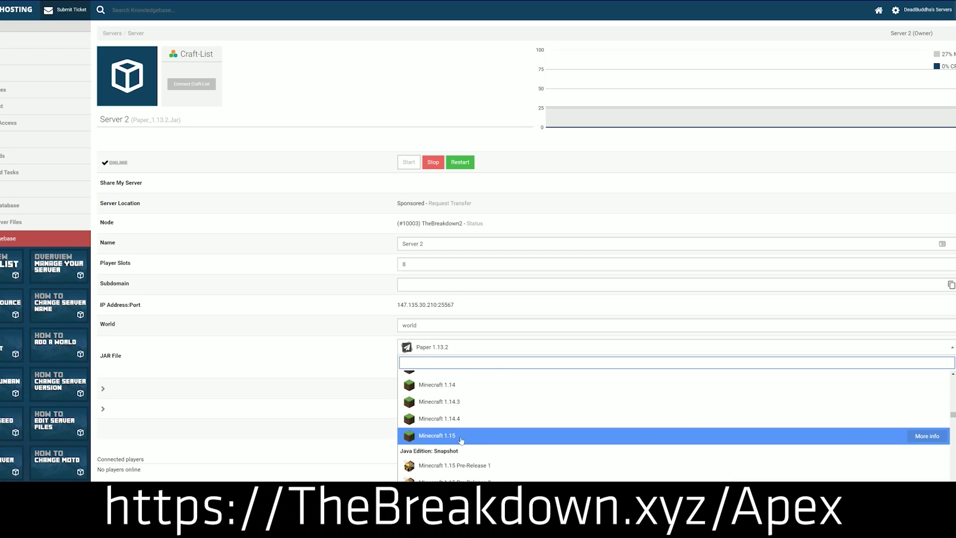
pyautogui.click(488, 438)
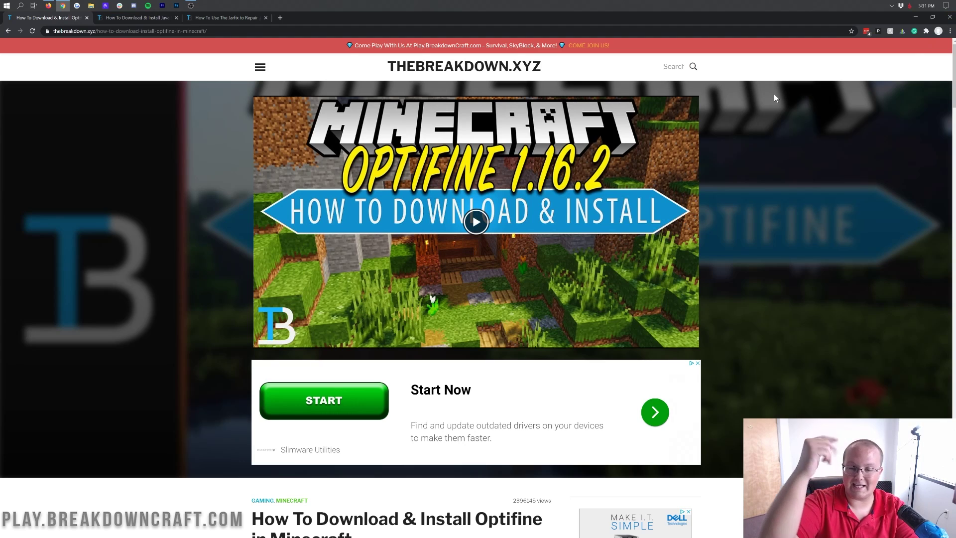
# Scroll the OptiFine install article and follow its Download Optifine link to optifine.net/downloads.php
pyautogui.scroll(-1, 743, 183)
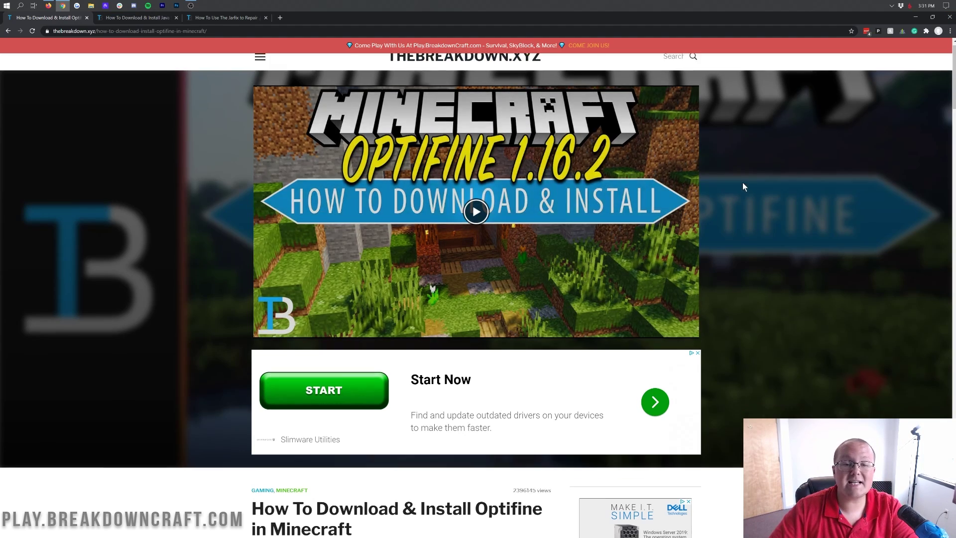
pyautogui.scroll(-8, 743, 184)
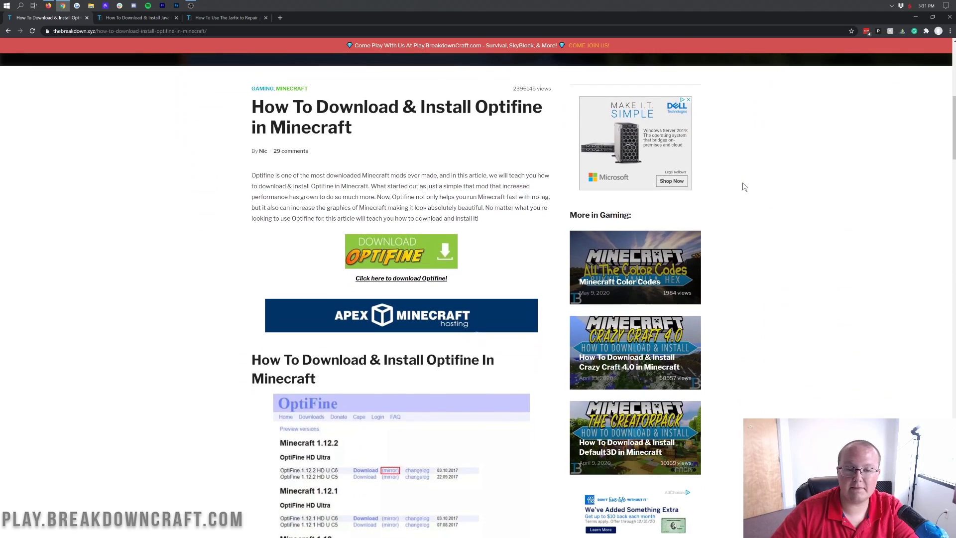
pyautogui.scroll(-4, 454, 132)
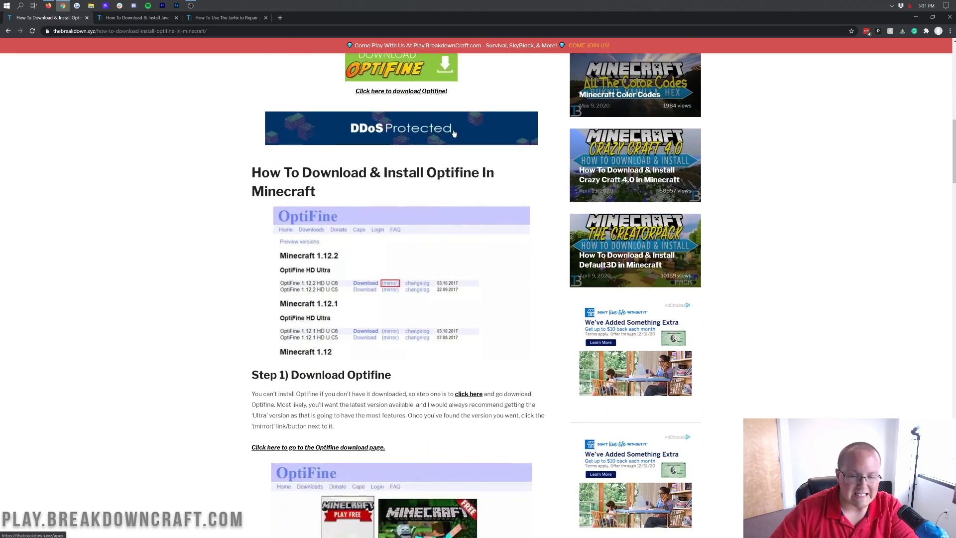
pyautogui.scroll(-18, 454, 133)
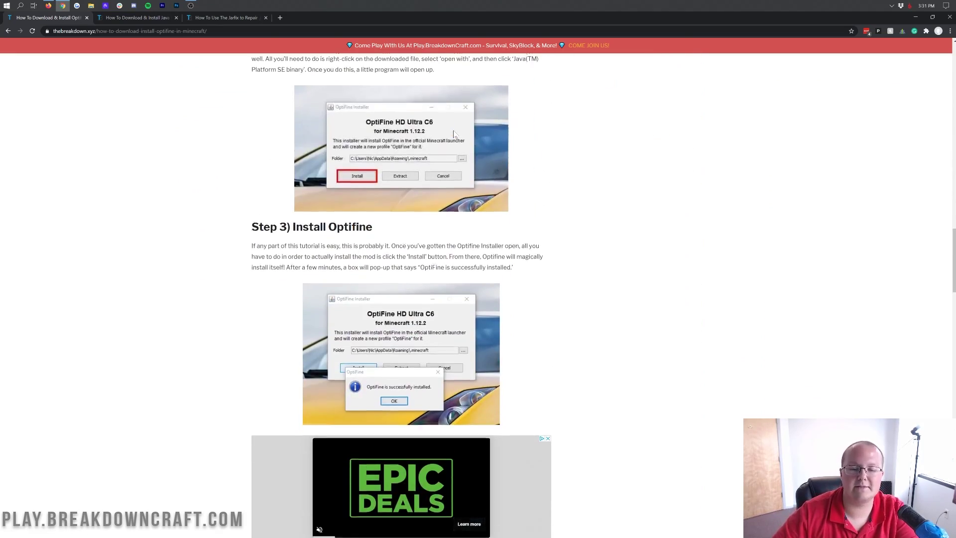
pyautogui.scroll(-4, 453, 130)
pyautogui.press('Home')
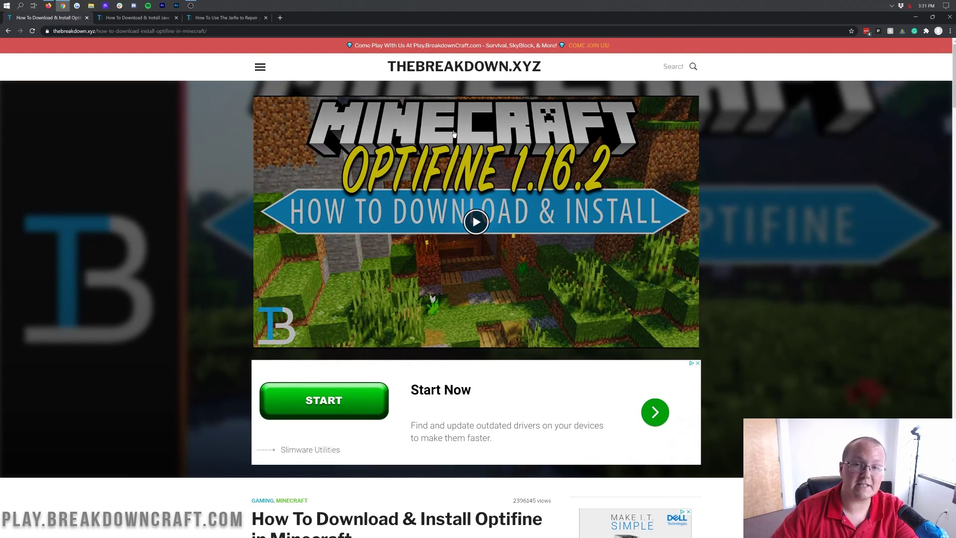
pyautogui.scroll(-9, 453, 133)
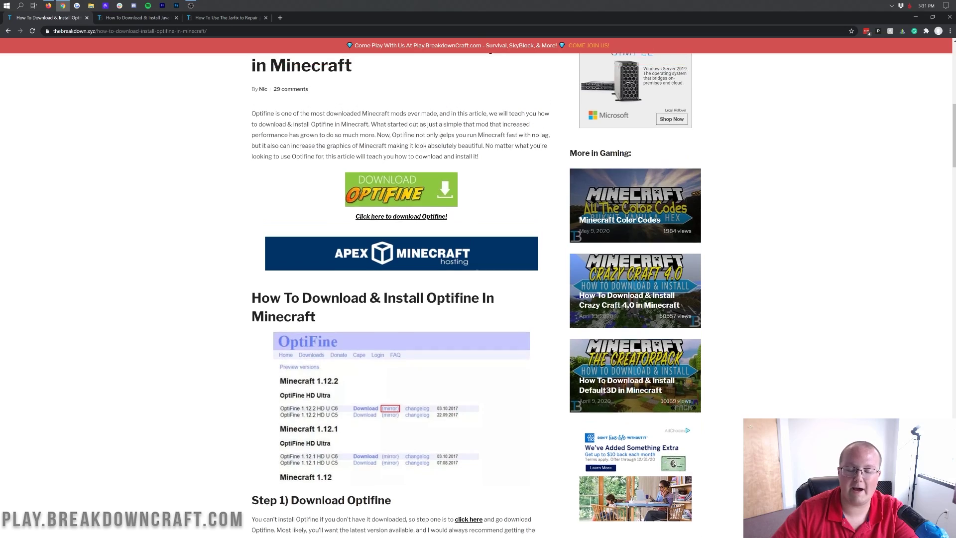
pyautogui.scroll(10, 399, 153)
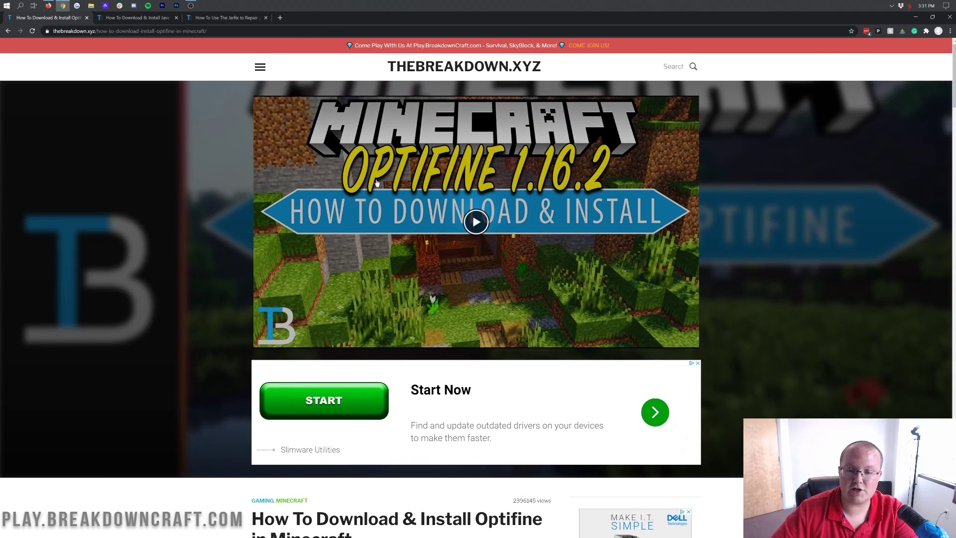
pyautogui.scroll(-1, 394, 173)
pyautogui.scroll(-7, 394, 173)
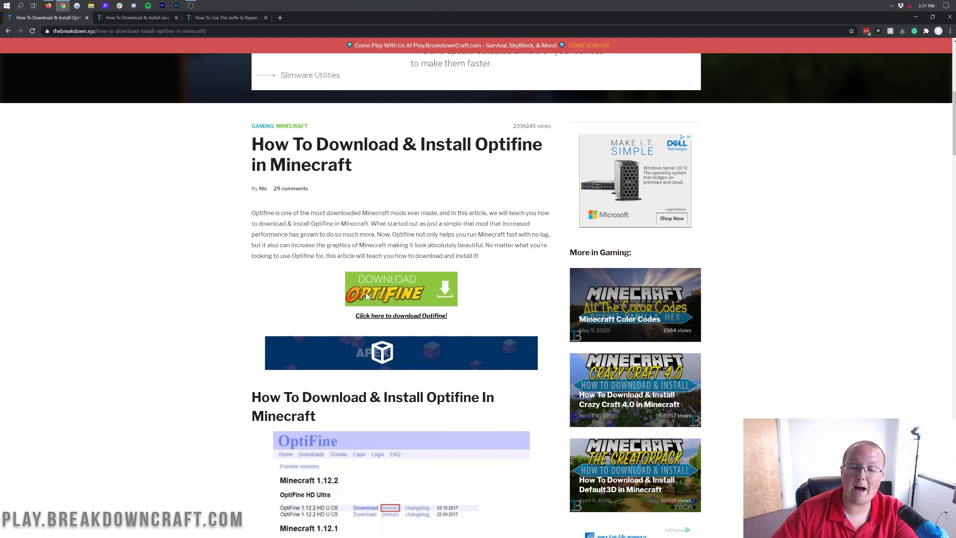
pyautogui.click(365, 292)
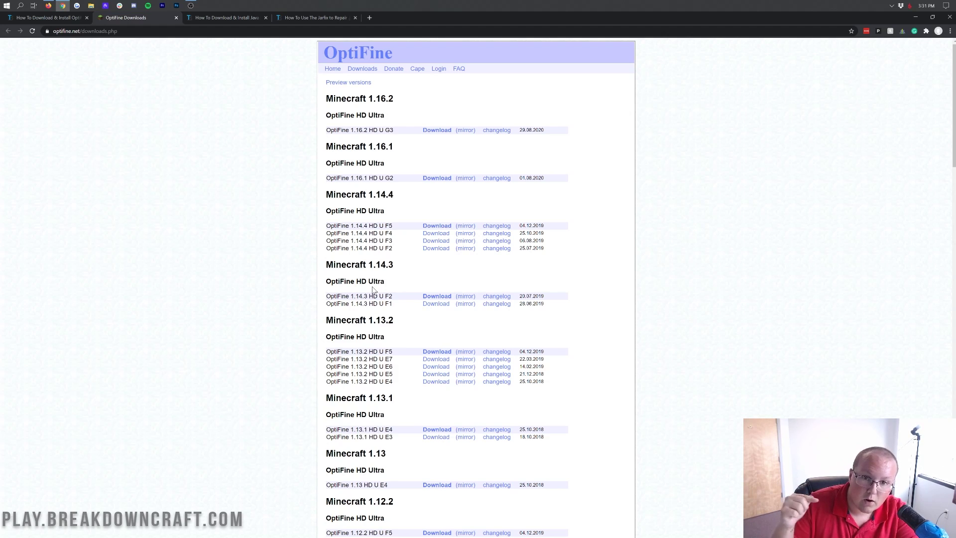
# Expand Preview versions and locate the OptiFine 1.16.3 HD U G3 pre2 preview entry
pyautogui.click(340, 83)
pyautogui.click(355, 85)
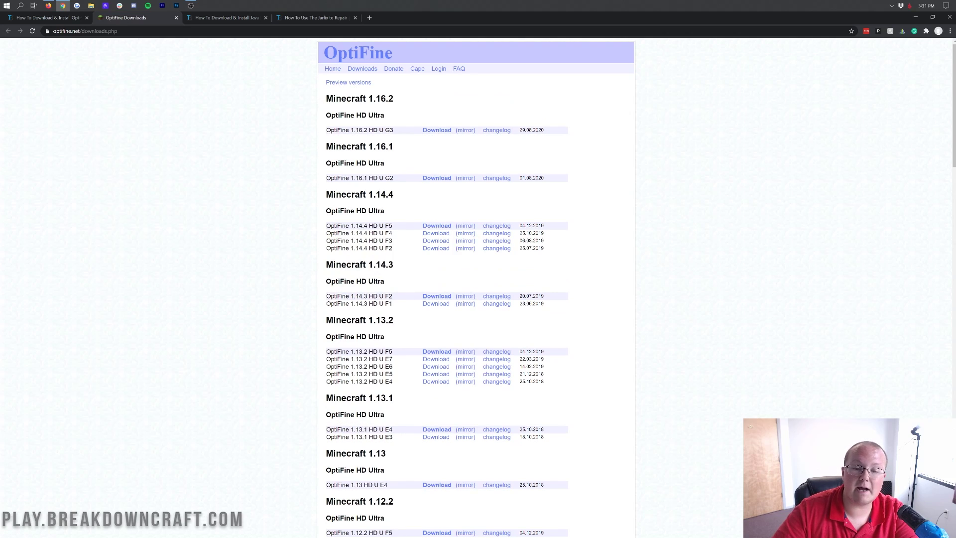
pyautogui.moveTo(327, 98); pyautogui.dragTo(397, 97)
pyautogui.click(396, 94)
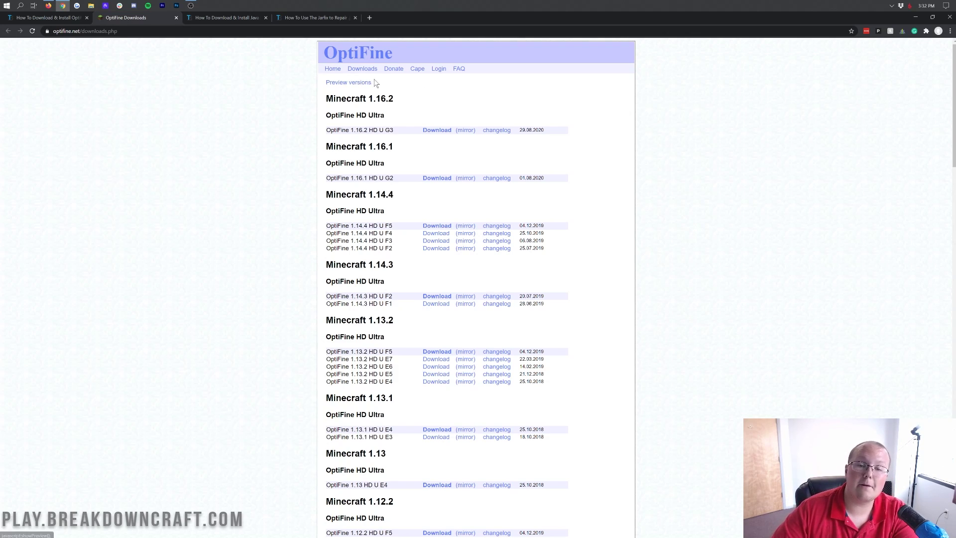
pyautogui.click(355, 84)
pyautogui.moveTo(326, 97); pyautogui.dragTo(363, 97)
pyautogui.click(367, 97)
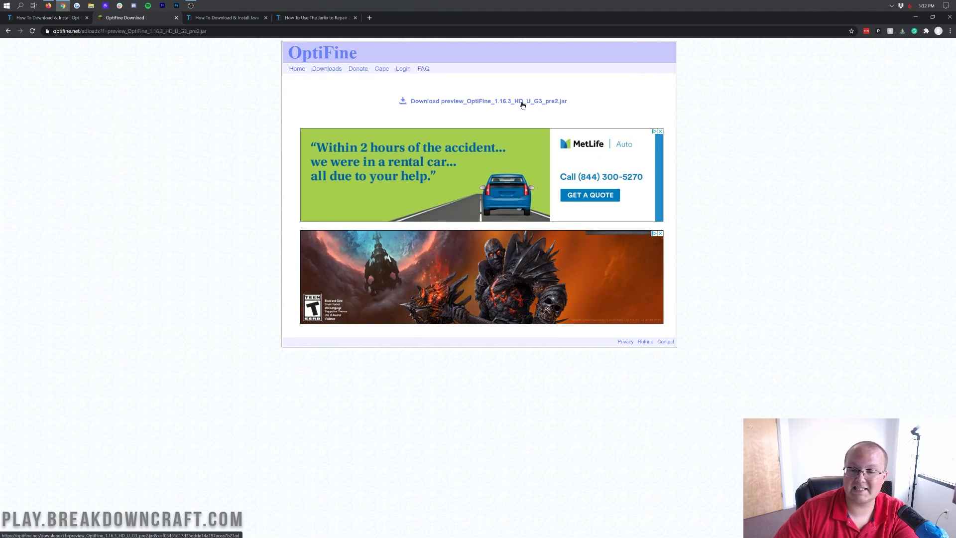
# Download the OptiFine 1.16.3 preview jar, keep it despite the warning, and minimise Chrome
pyautogui.click(467, 102)
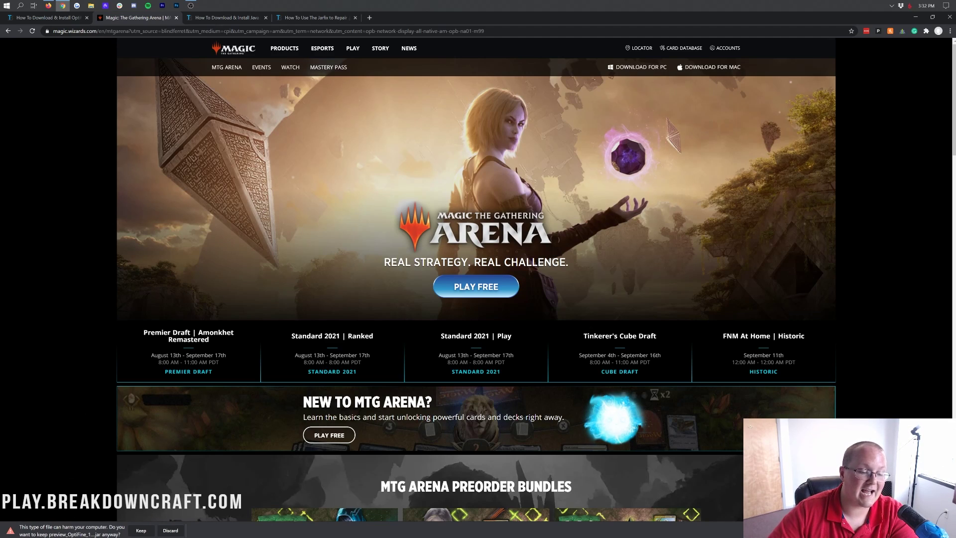
pyautogui.click(141, 531)
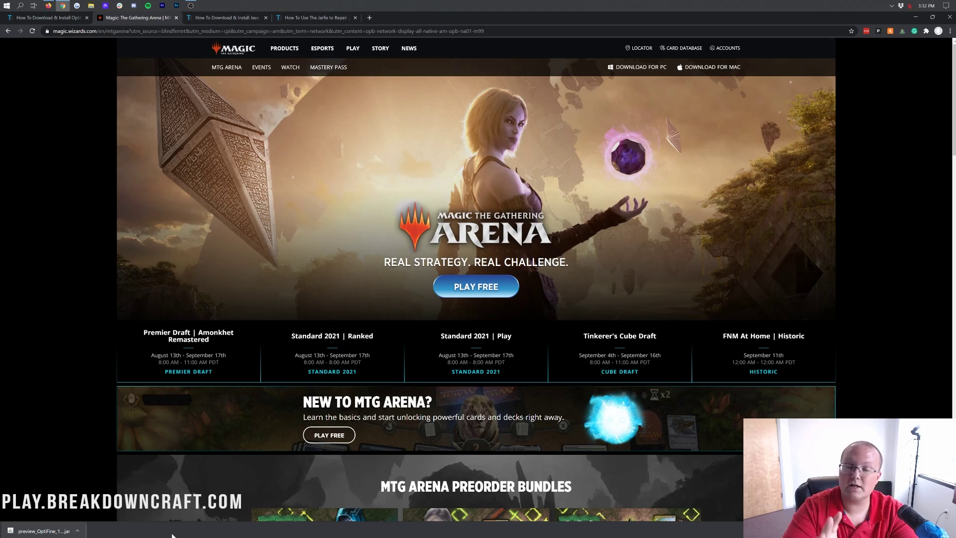
pyautogui.click(230, 17)
pyautogui.click(915, 17)
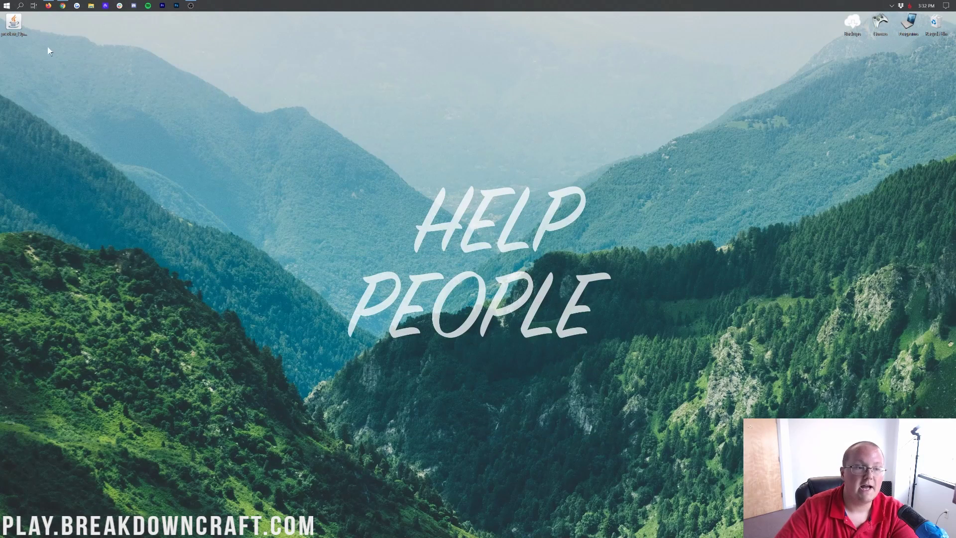
# Move the OptiFine jar icon to the desktop centre and search Start for 'download'
pyautogui.moveTo(63, 41); pyautogui.dragTo(266, 98)
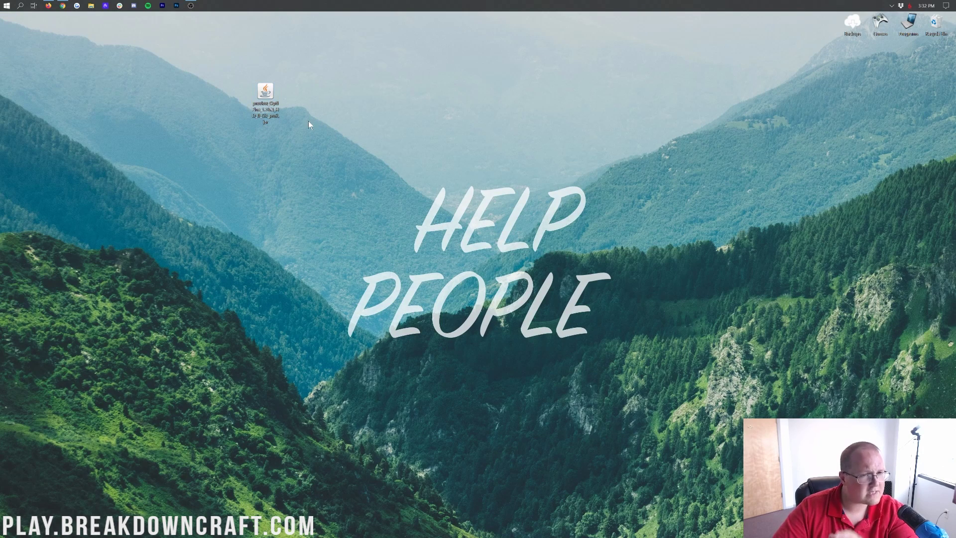
pyautogui.click(6, 6)
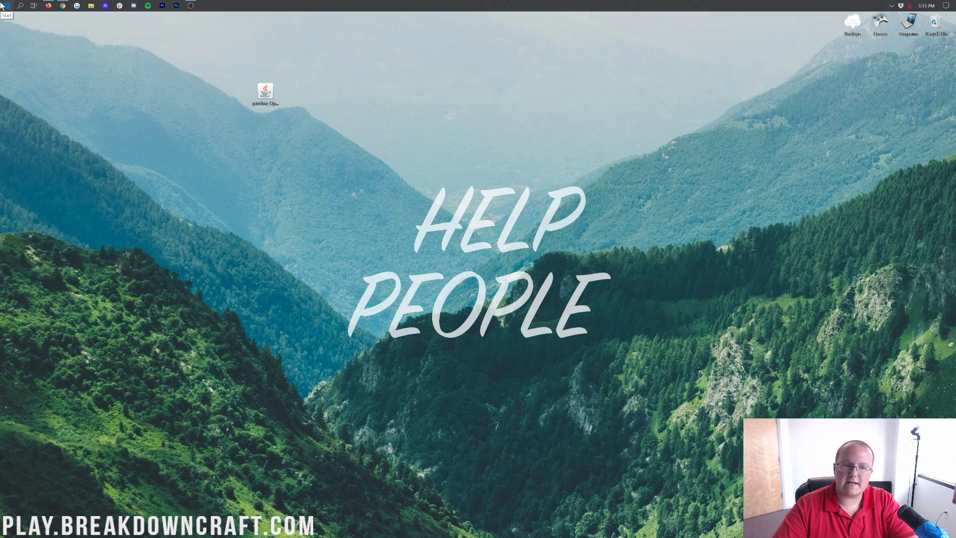
pyautogui.write('download')
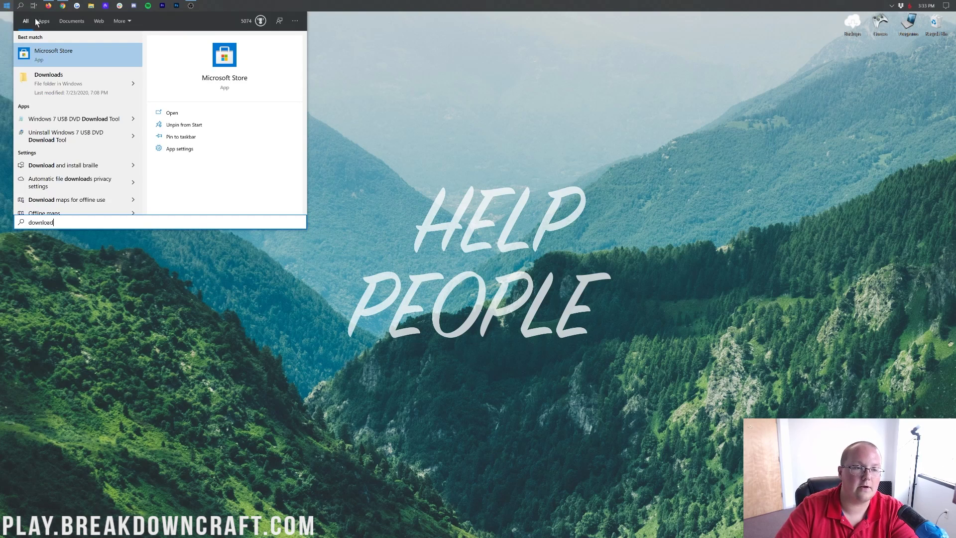
# Open the Downloads folder, drop the OptiFine jar into it, and close the window
pyautogui.click(74, 84)
pyautogui.moveTo(258, 94)
pyautogui.mouseDown()
pyautogui.moveTo(303, 169)
pyautogui.moveTo(467, 217)
pyautogui.moveTo(470, 234)
pyautogui.moveTo(269, 97)
pyautogui.mouseUp()
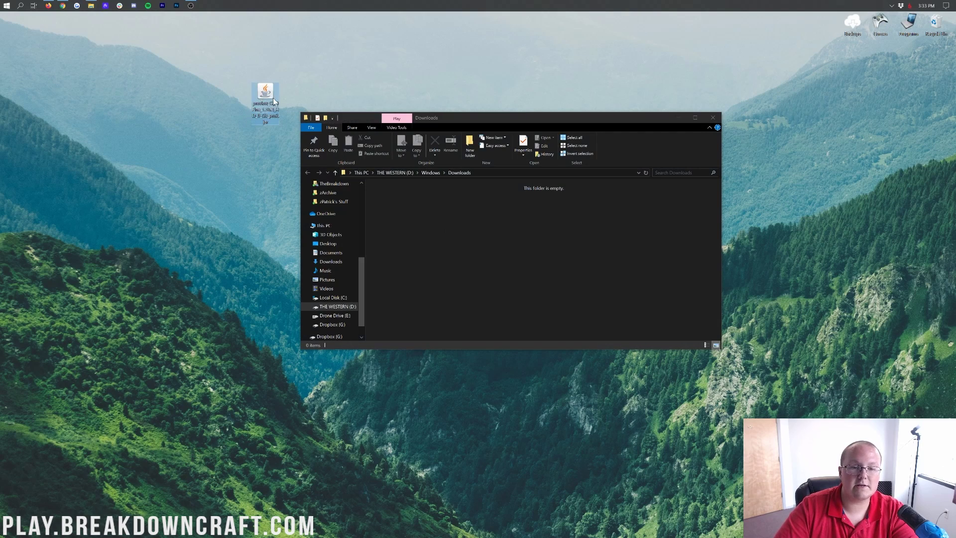
pyautogui.click(712, 117)
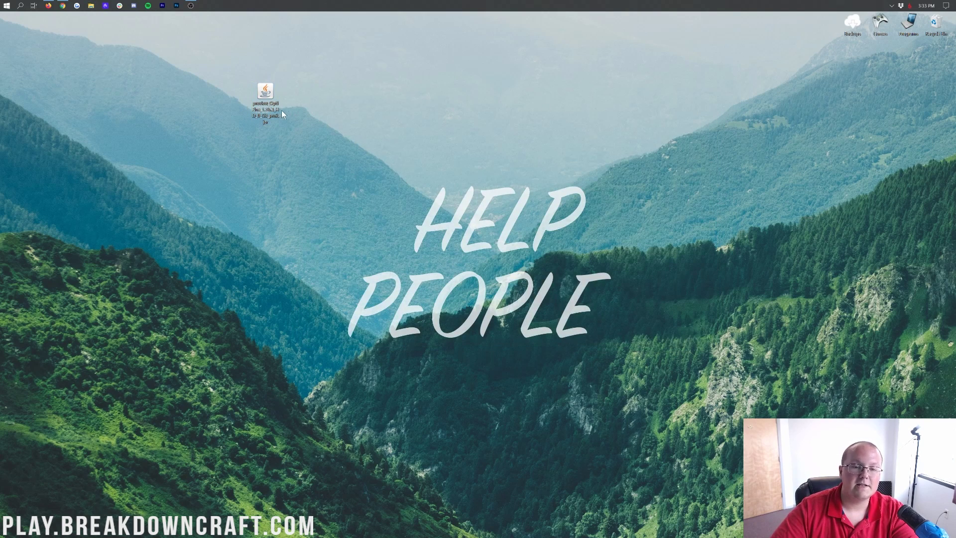
# Bring up Open with for the OptiFine jar on the desktop, then dismiss the prompt
pyautogui.rightClick(268, 105)
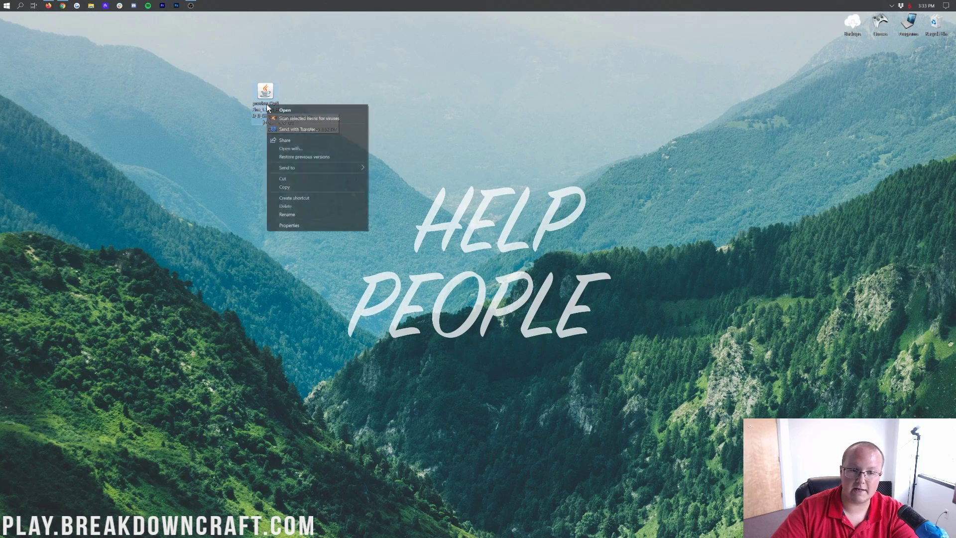
pyautogui.click(288, 149)
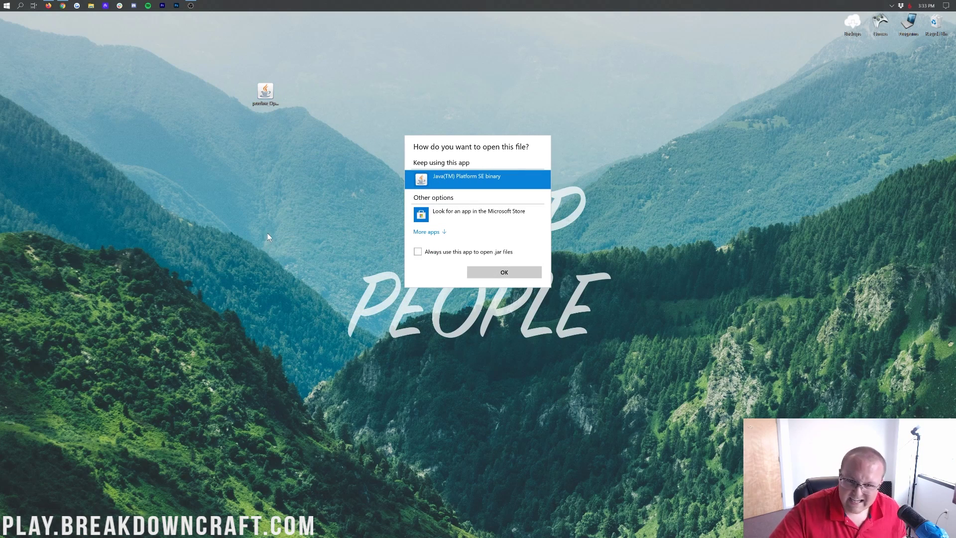
pyautogui.click(289, 152)
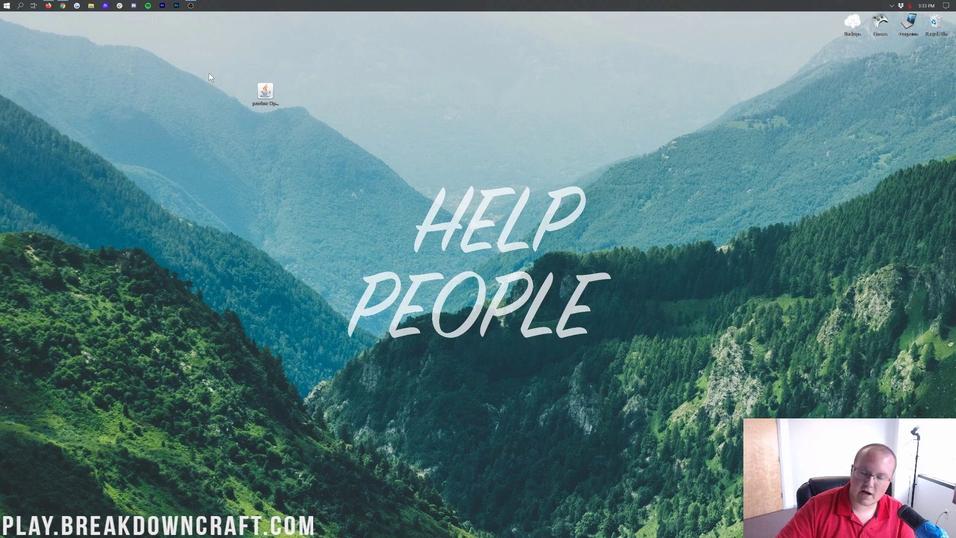
pyautogui.click(63, 5)
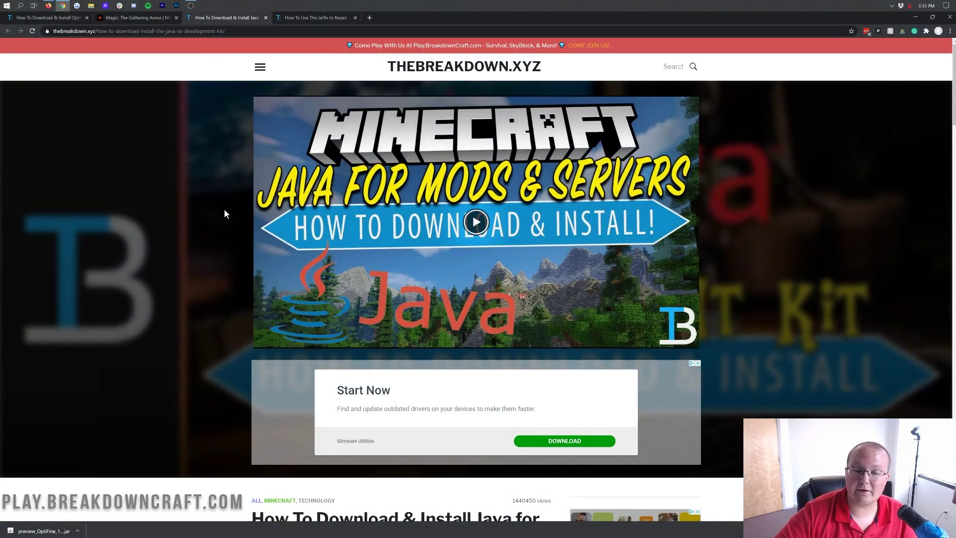
pyautogui.scroll(-5, 224, 208)
pyautogui.moveTo(410, 276); pyautogui.dragTo(518, 296)
pyautogui.click(518, 295)
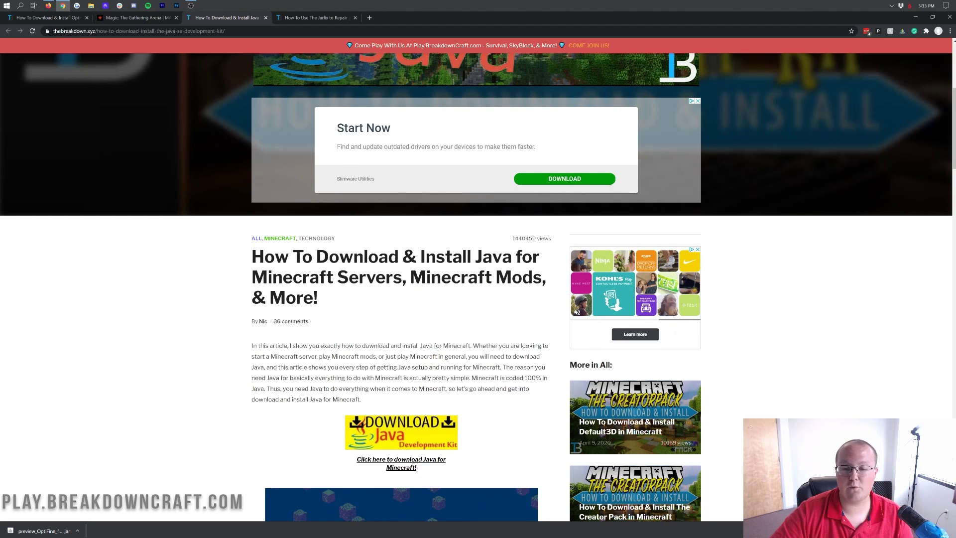
pyautogui.scroll(-2, 475, 297)
pyautogui.scroll(-5, 476, 297)
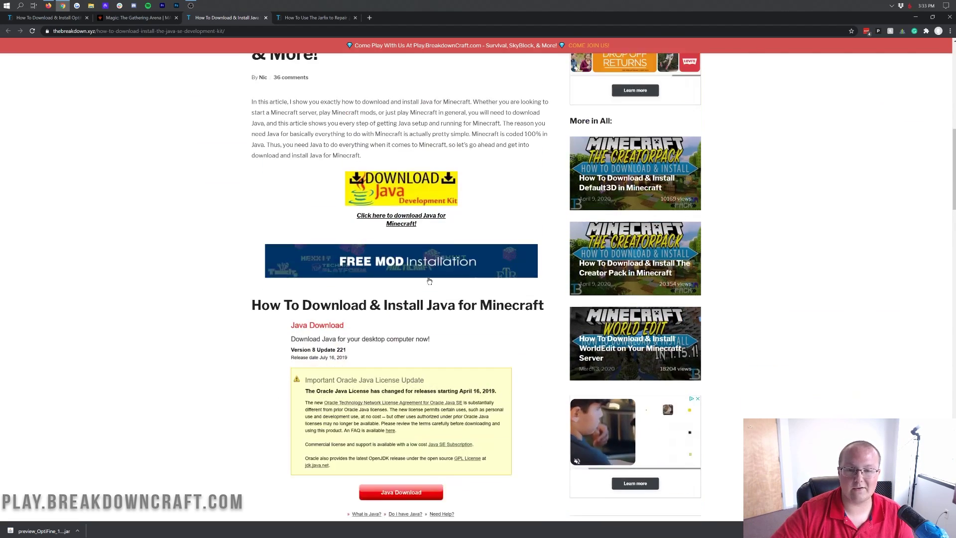
pyautogui.scroll(1, 427, 280)
pyautogui.scroll(-13, 409, 217)
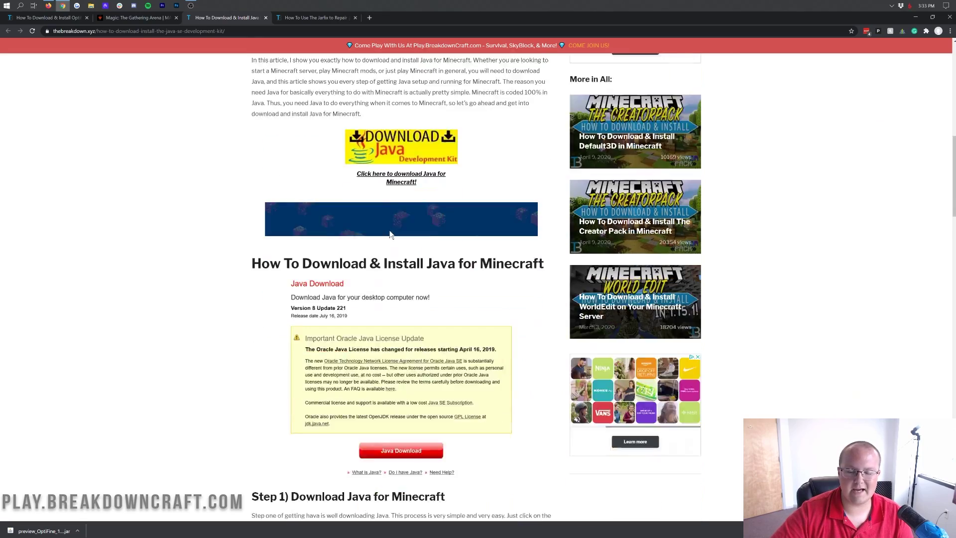
pyautogui.scroll(-1, 391, 229)
pyautogui.scroll(20, 226, 223)
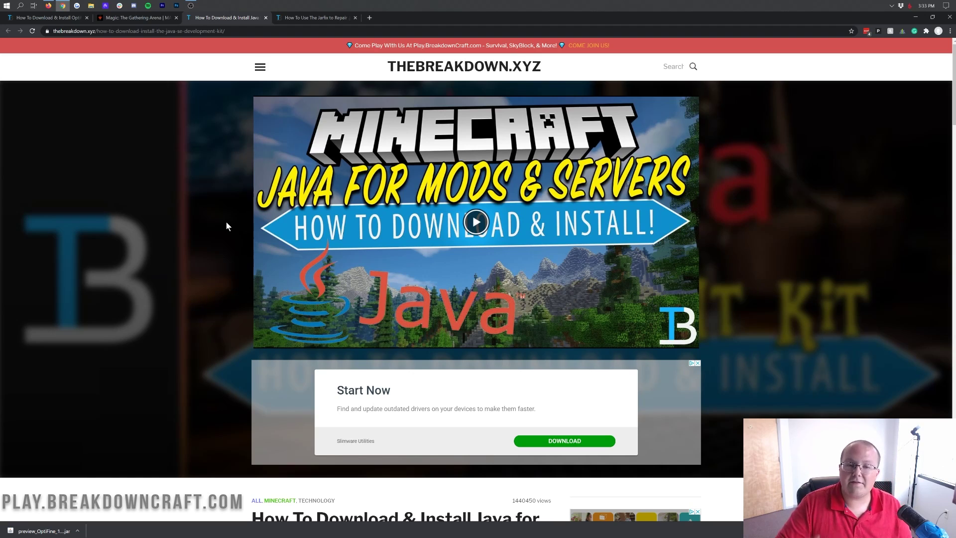
pyautogui.click(339, 18)
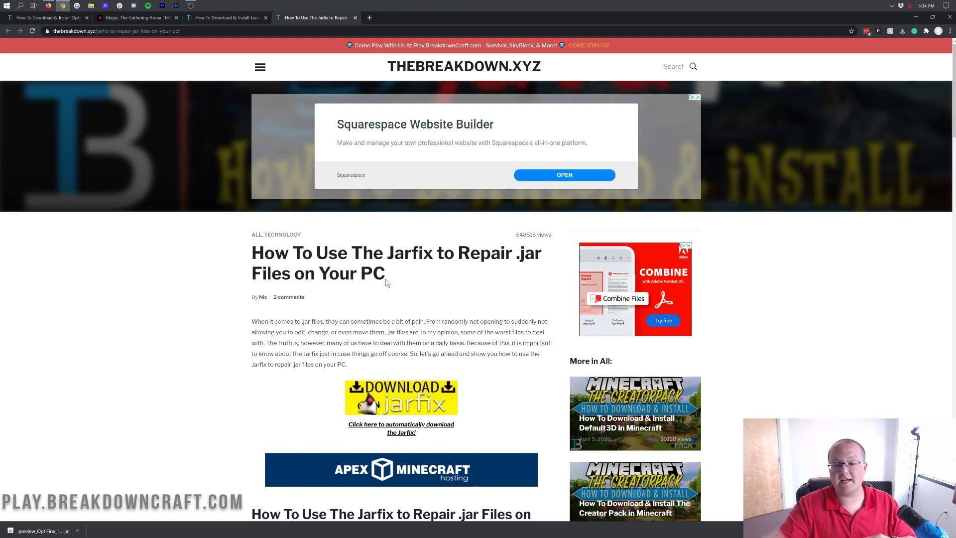
pyautogui.click(915, 18)
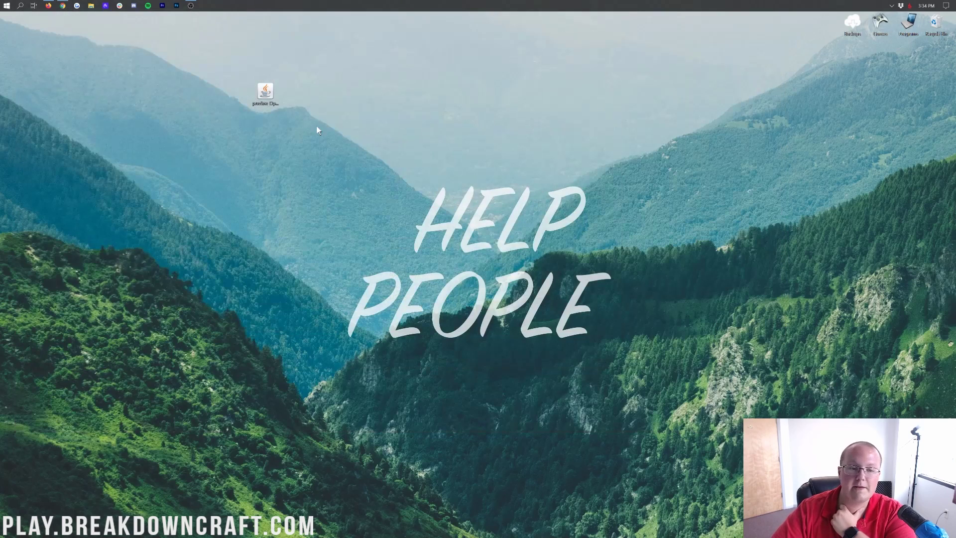
# Run the OptiFine jar with Java, install HD Ultra G3 pre2 for 1.16.3, and confirm success
pyautogui.rightClick(269, 85)
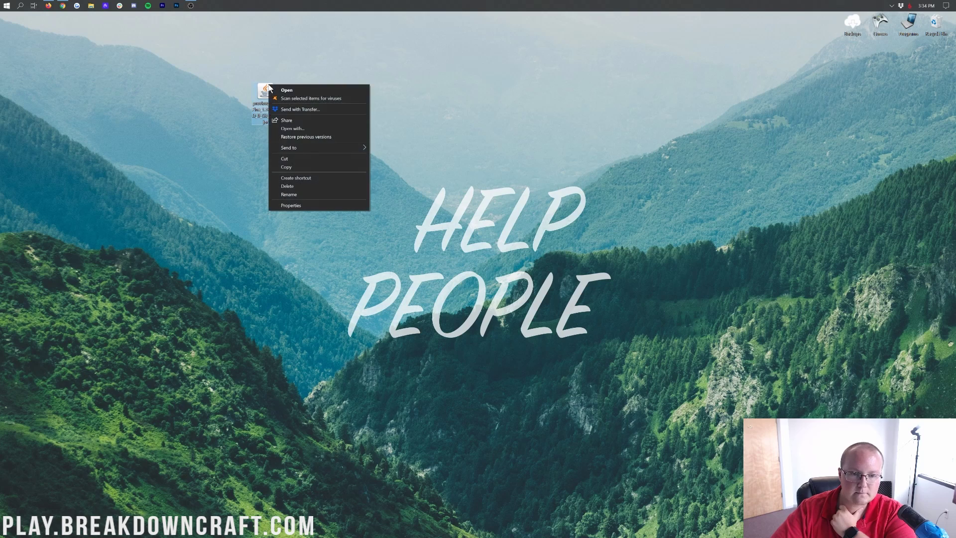
pyautogui.click(291, 131)
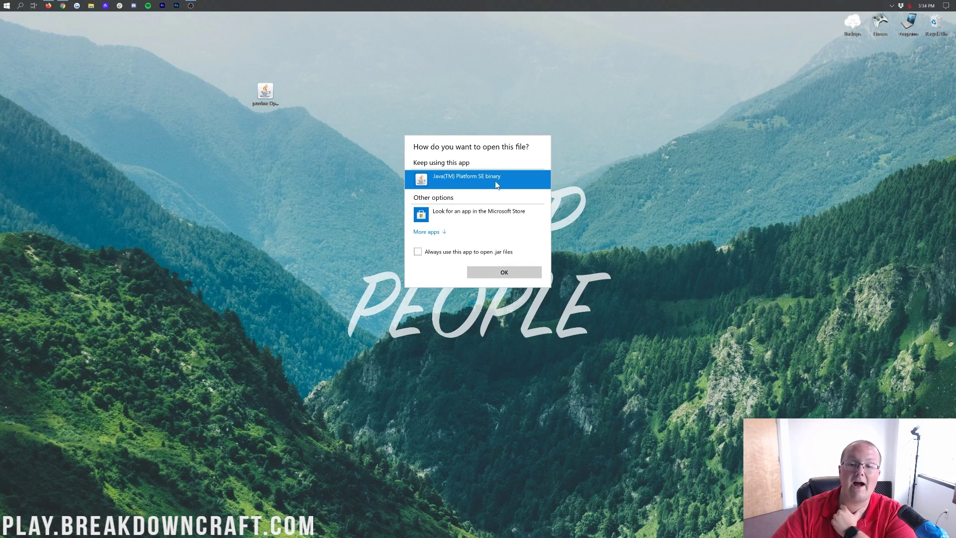
pyautogui.click(486, 276)
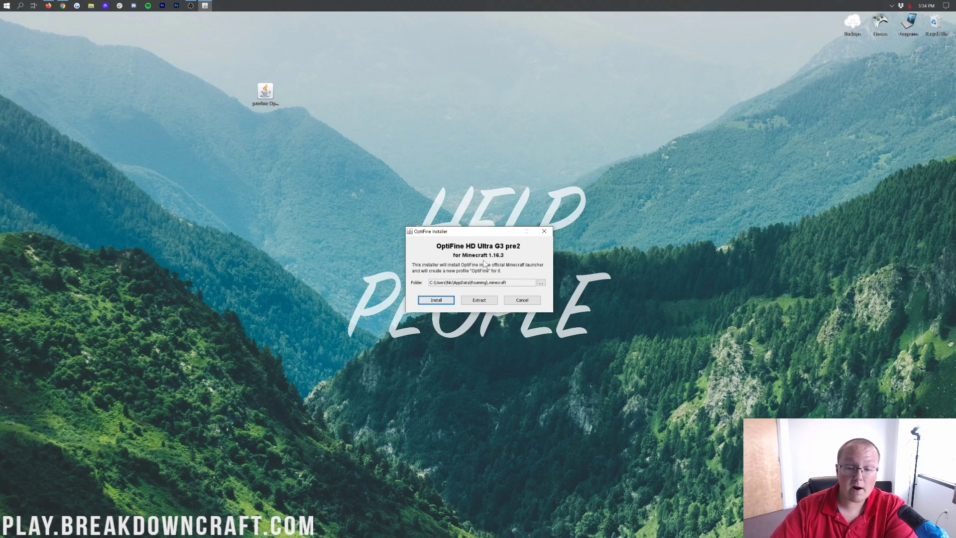
pyautogui.click(445, 297)
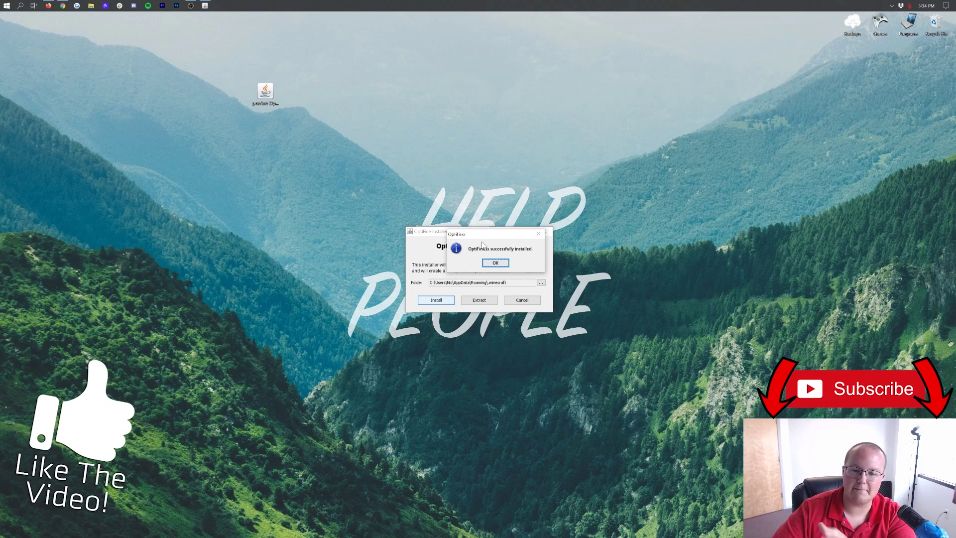
pyautogui.moveTo(466, 259); pyautogui.dragTo(468, 251)
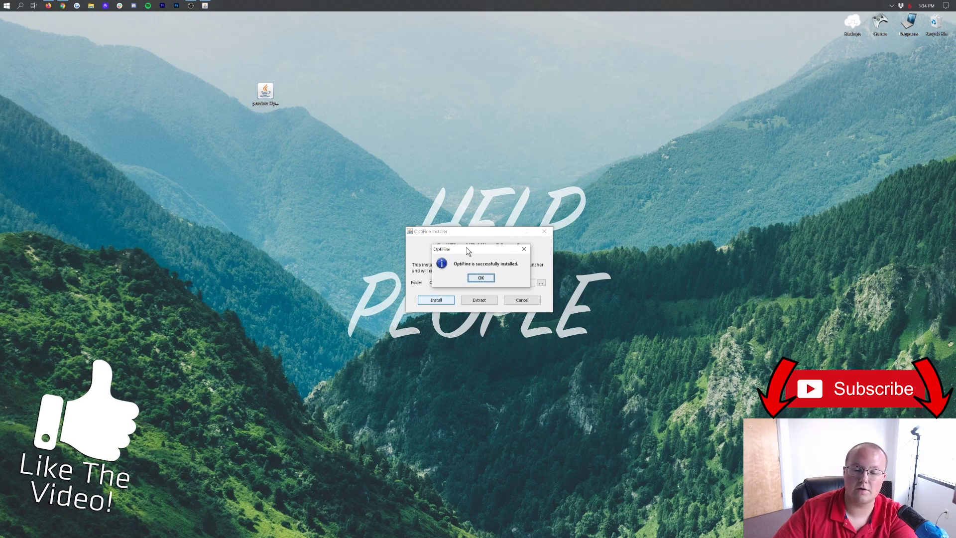
pyautogui.click(481, 277)
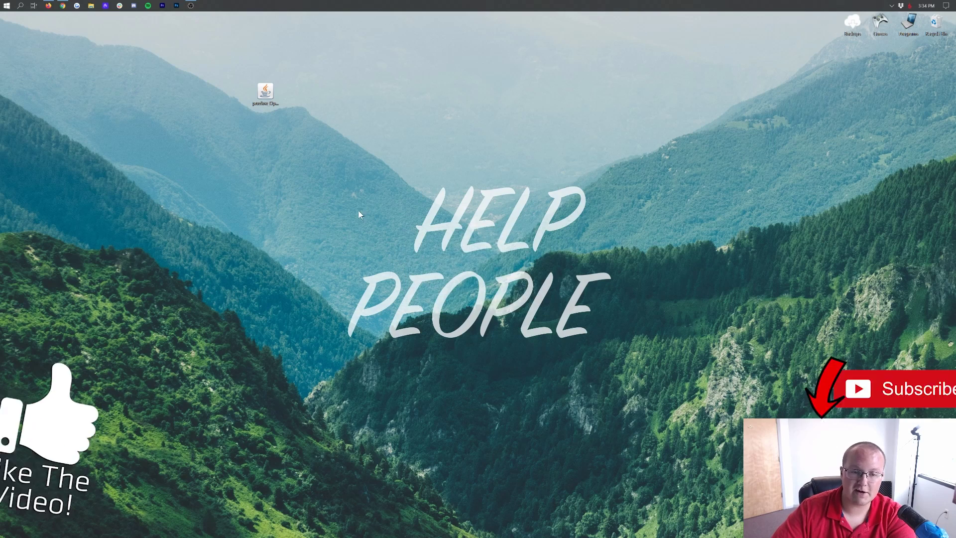
# Launch the Minecraft Launcher from a Start search for 'minm'
pyautogui.click(2, 4)
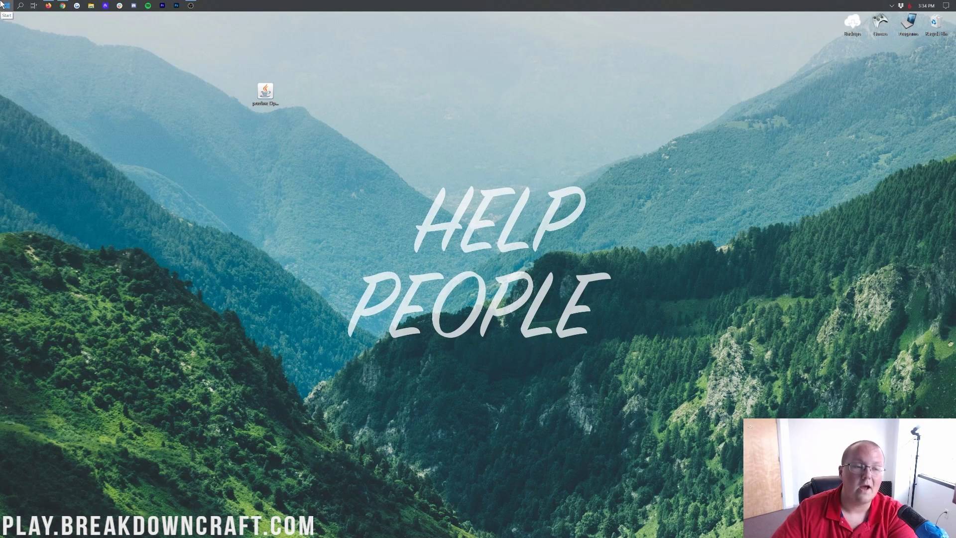
pyautogui.write('minm')
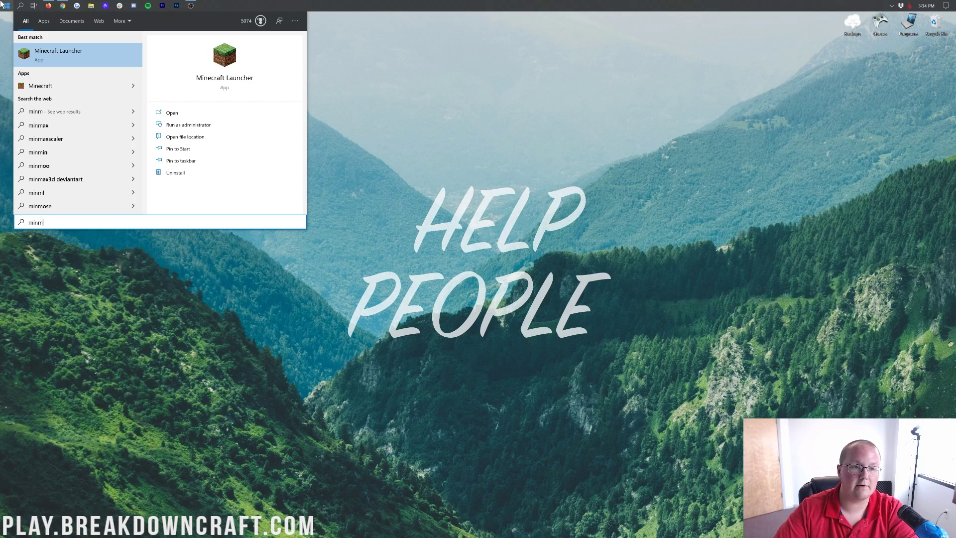
pyautogui.press('Return')
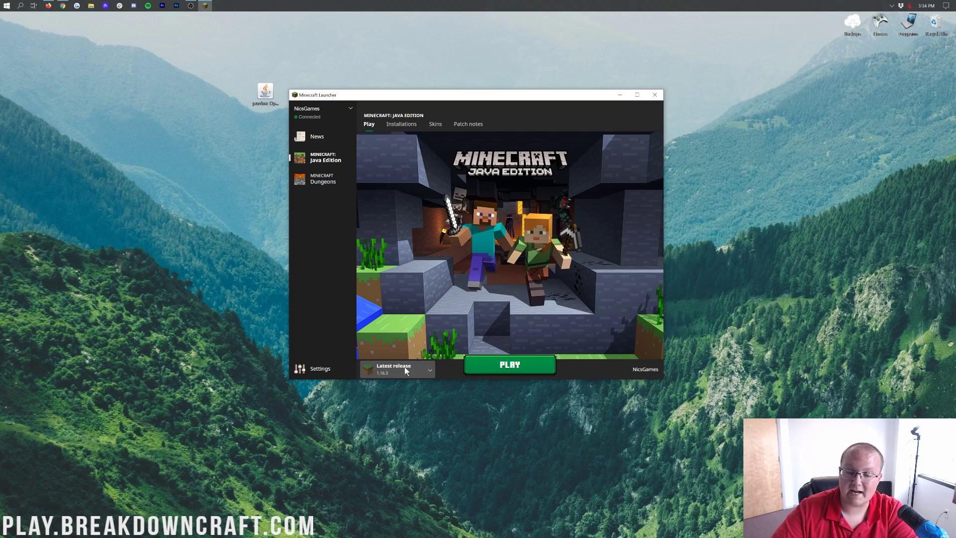
# Select the 1.16.3-OptiFine_HD_U_G3_pre2 installation in the version list beside Play
pyautogui.click(404, 367)
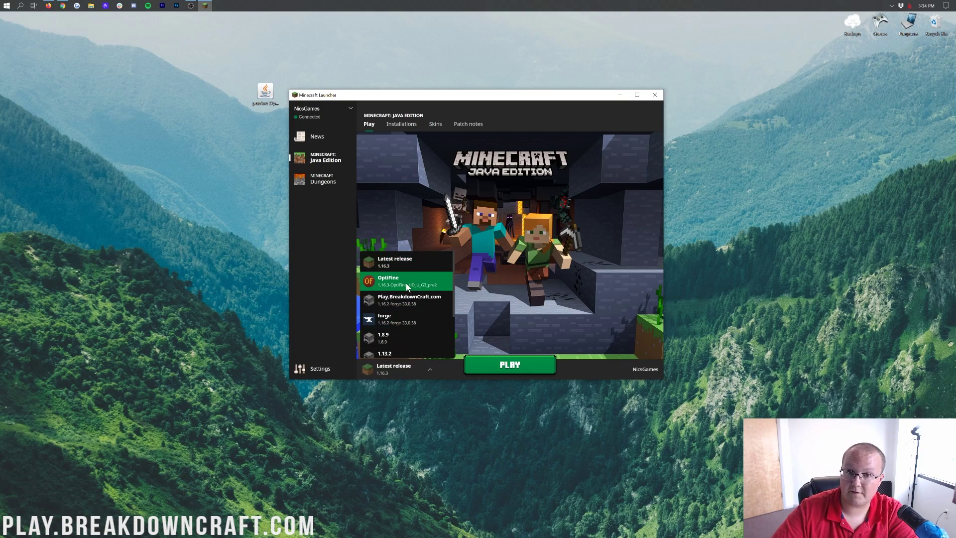
pyautogui.click(385, 283)
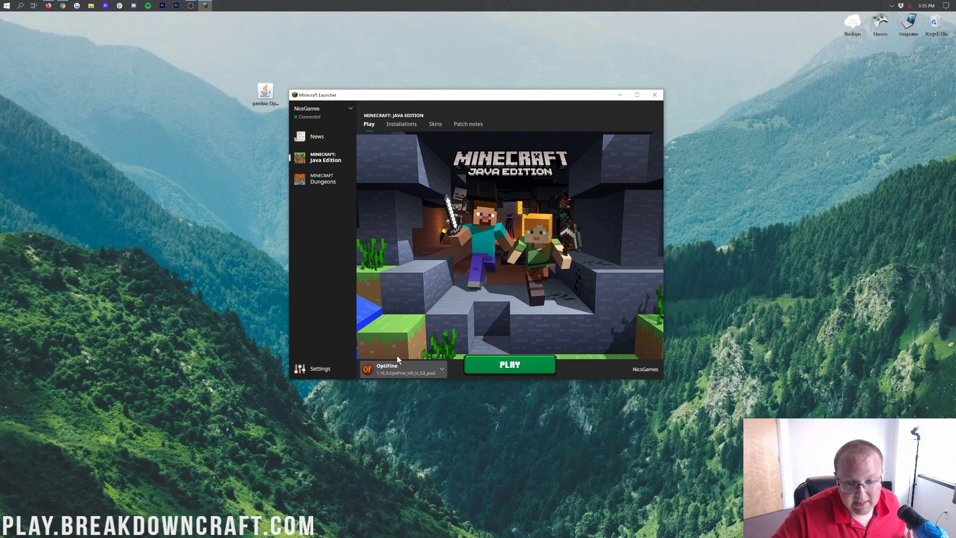
pyautogui.click(399, 370)
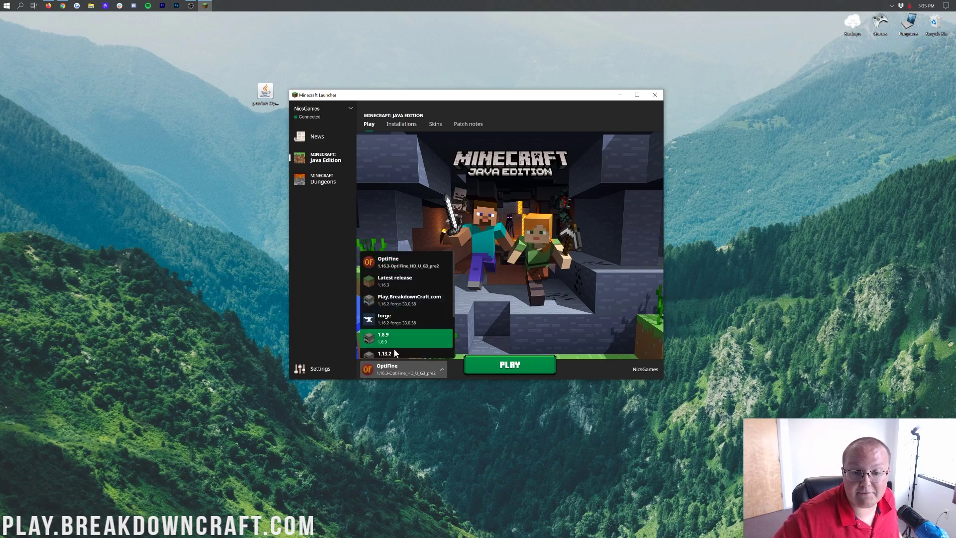
pyautogui.click(399, 269)
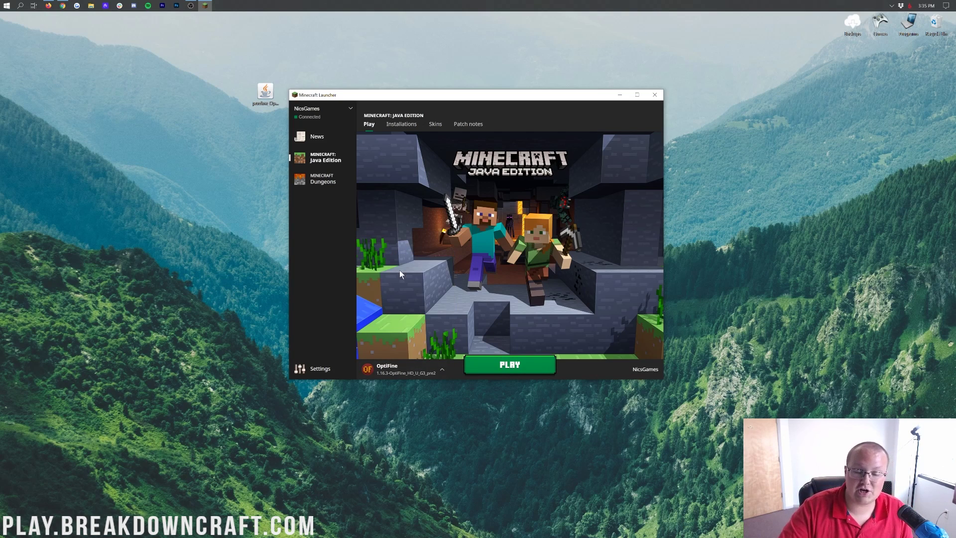